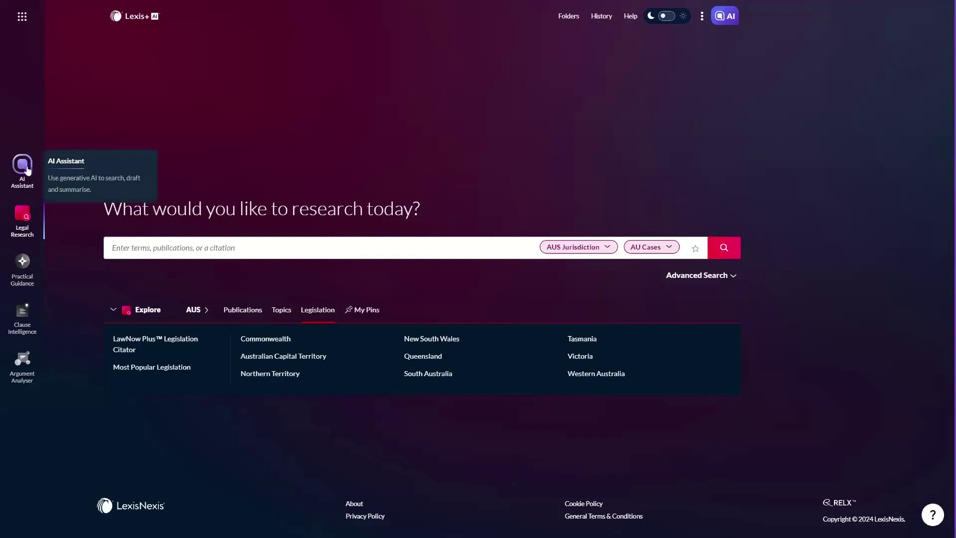
# Preview the AI Assistant's draft, case-summary and upload tasks, then return to Ask a legal question.
pyautogui.click(2, 181)
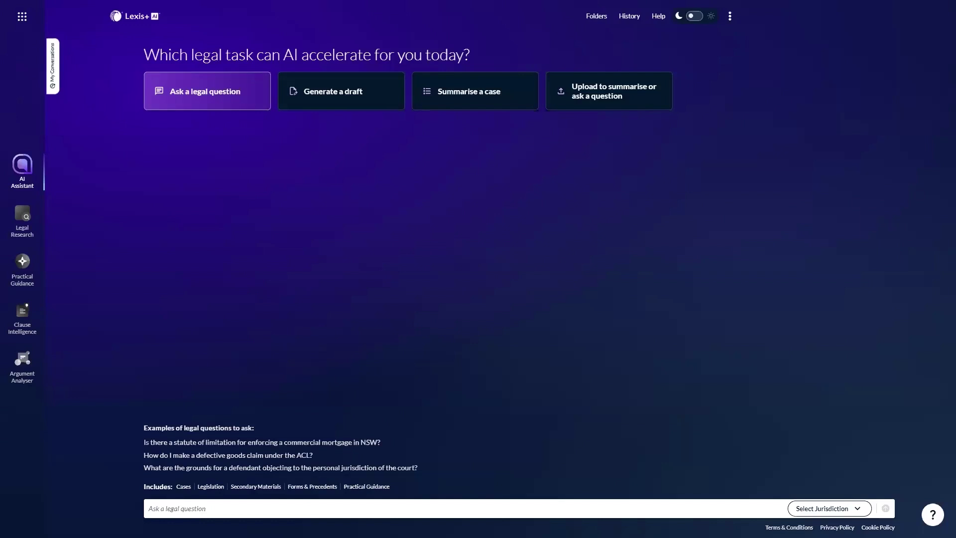
pyautogui.click(333, 106)
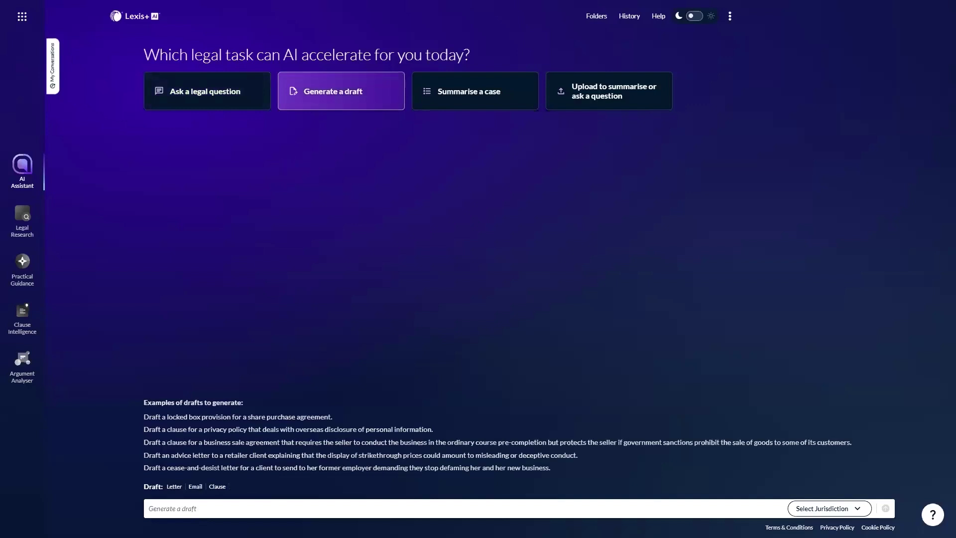
pyautogui.click(435, 102)
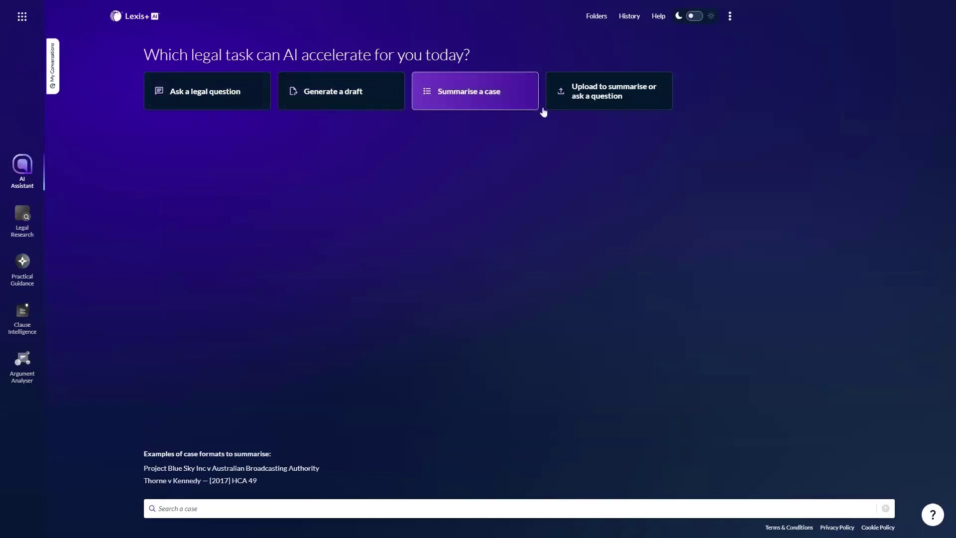
pyautogui.click(568, 105)
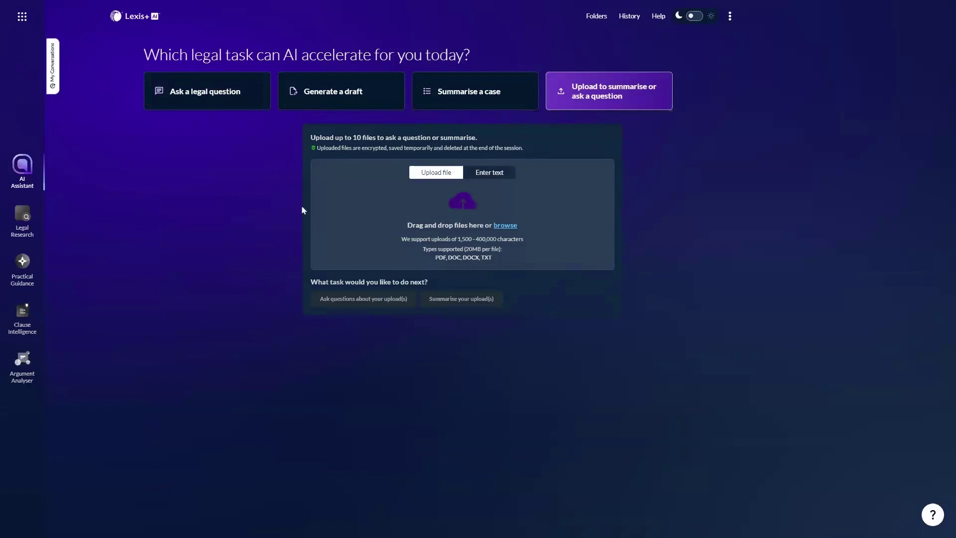
pyautogui.click(213, 98)
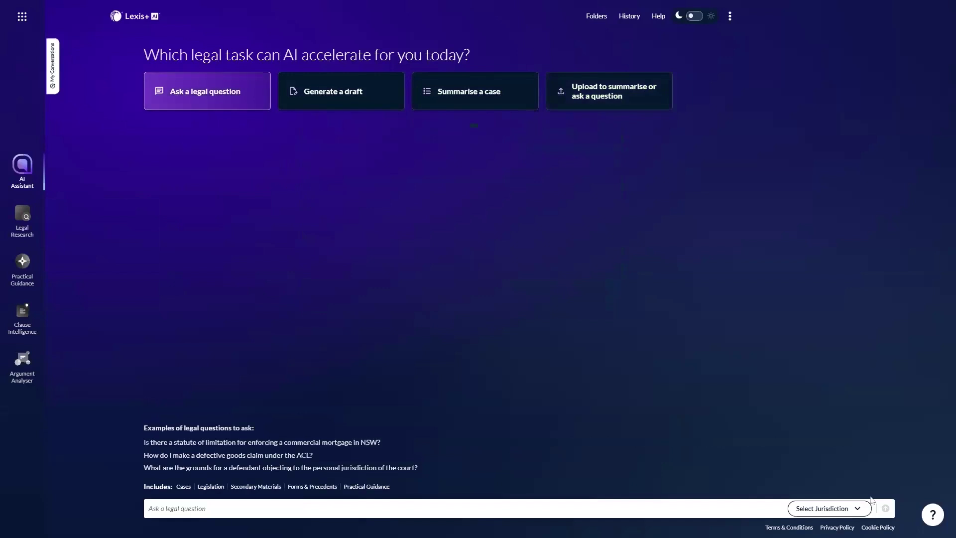
pyautogui.click(848, 509)
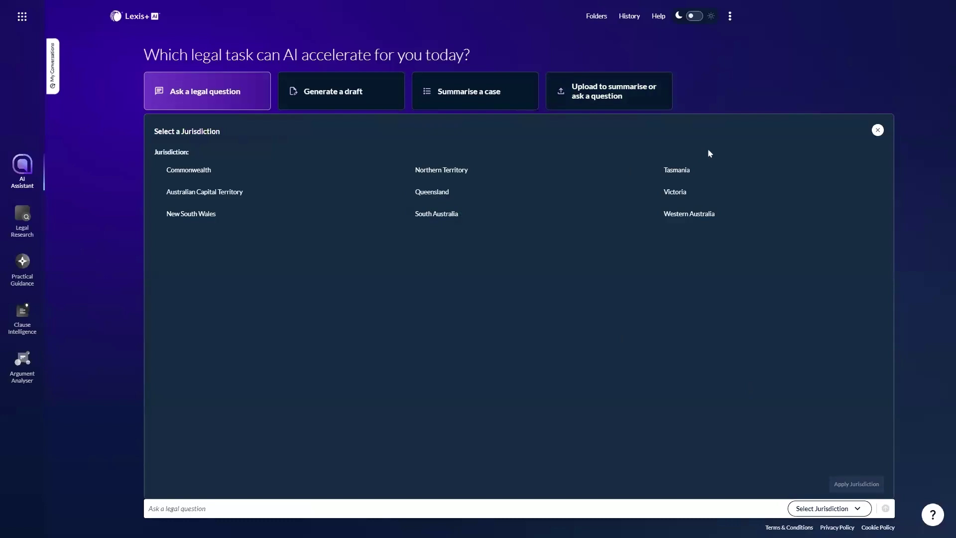
pyautogui.click(877, 131)
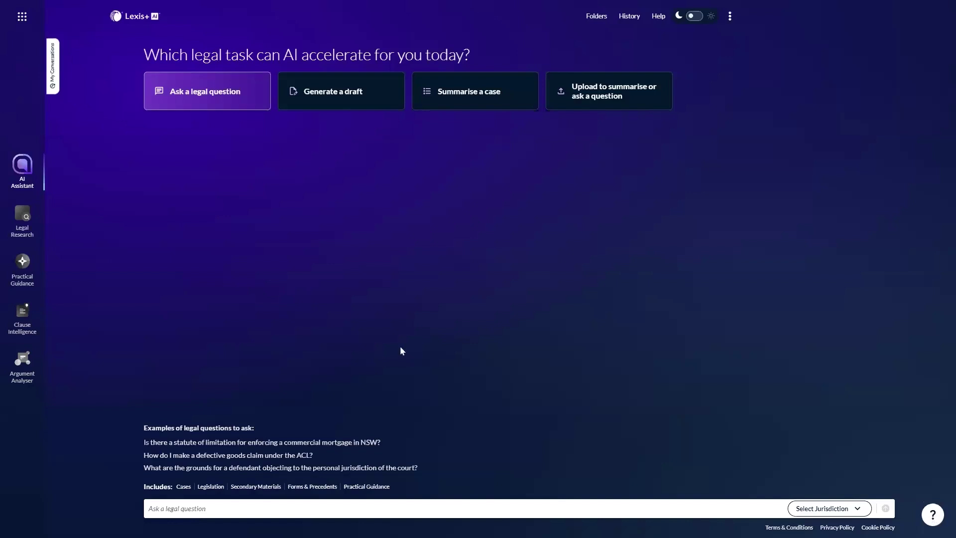
# Ask whether Fair Work Act s 117 excludes an implied term of reasonable notice.
pyautogui.moveTo(23, 261)
pyautogui.click(149, 508)
pyautogui.write('Does s 117 of the Fair Work Act exclude the implication of a term of reasonable notice in an employment contract?')
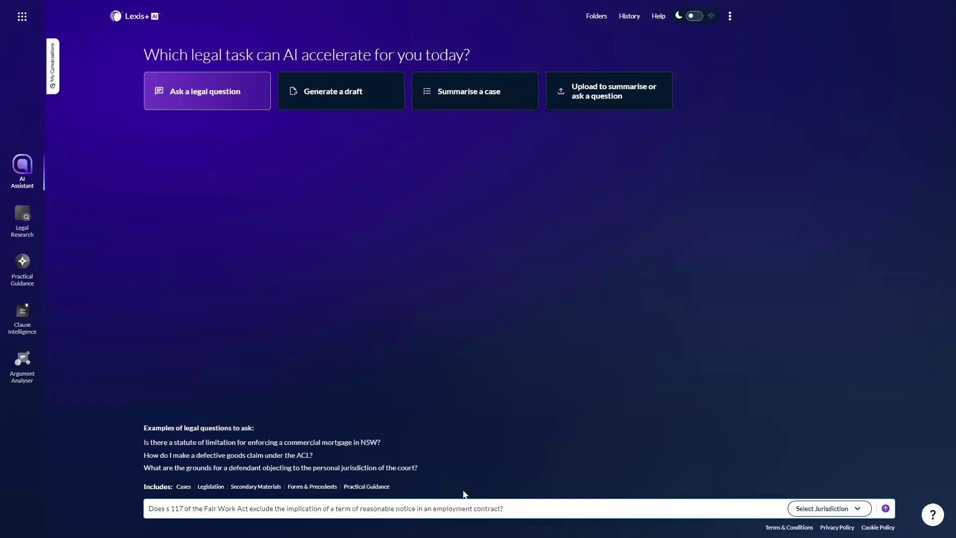
pyautogui.click(886, 510)
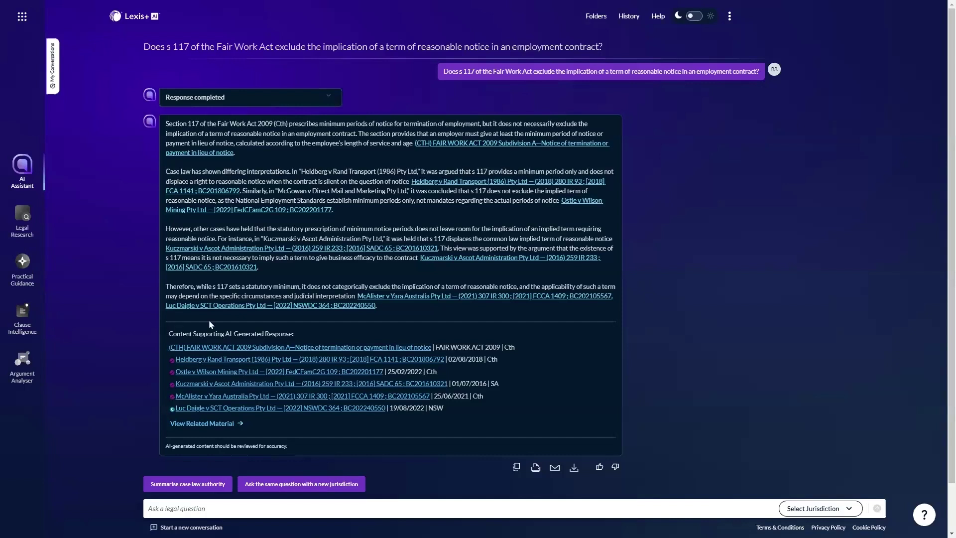
pyautogui.scroll(-1, 135, 401)
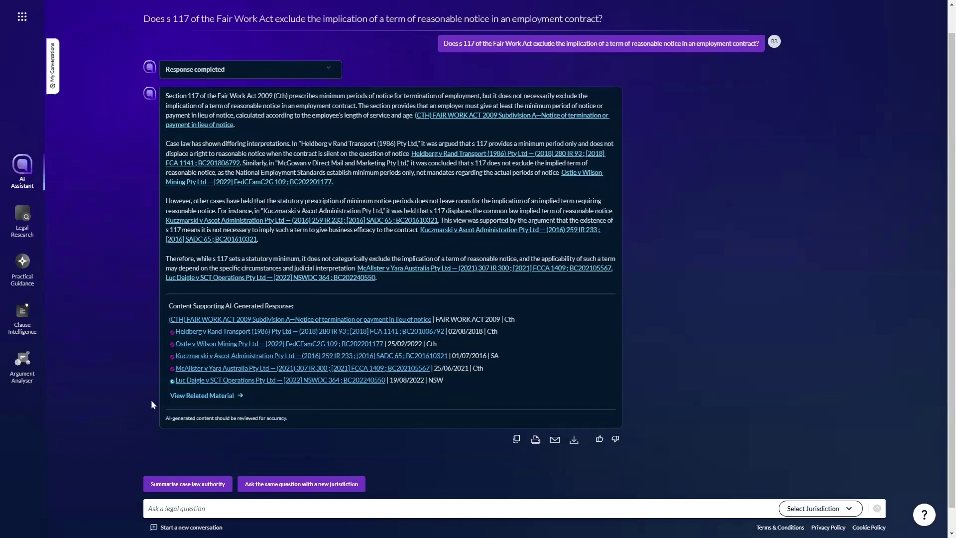
pyautogui.click(184, 399)
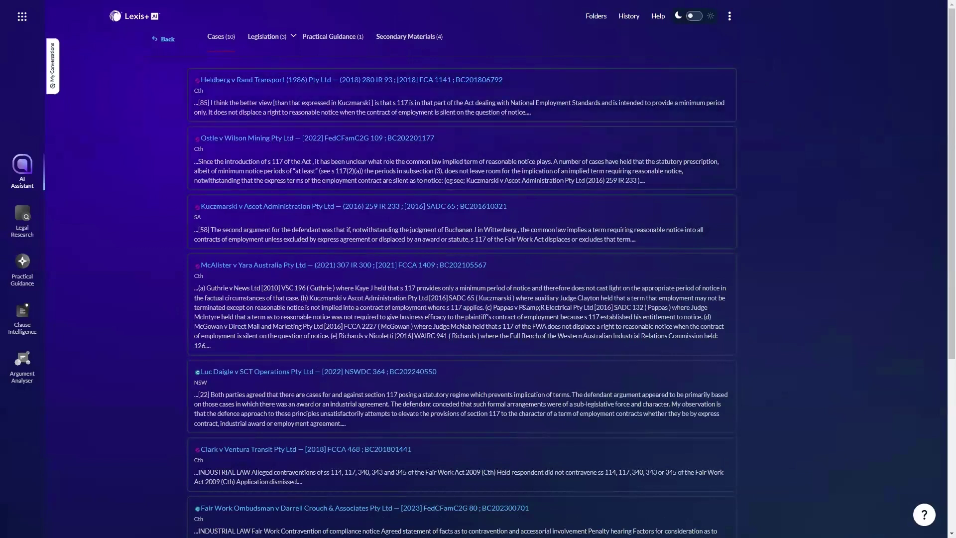
pyautogui.click(167, 39)
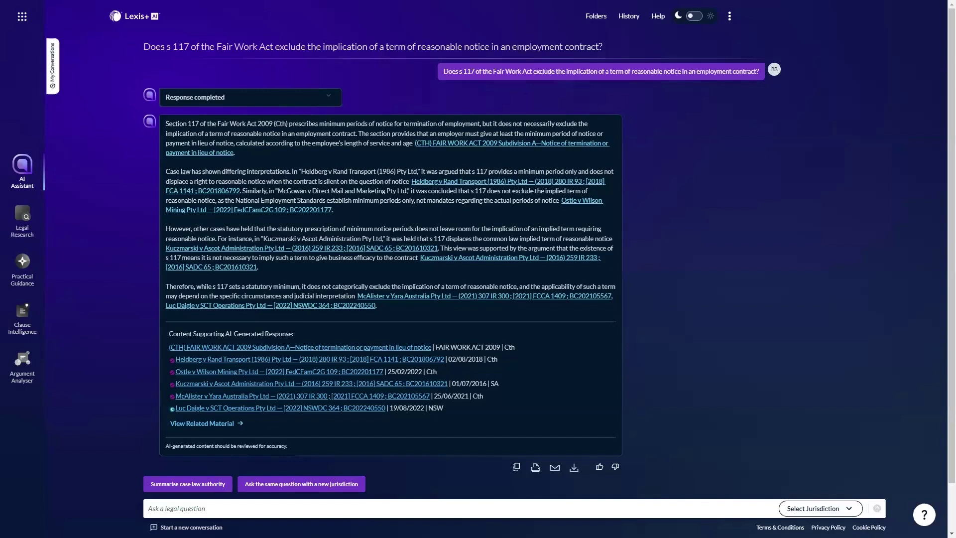
# Ask a follow-up on which factors determine the length of reasonable notice.
pyautogui.click(229, 508)
pyautogui.write('What factors are relevant to determining the length of reasonable notice?')
pyautogui.click(877, 509)
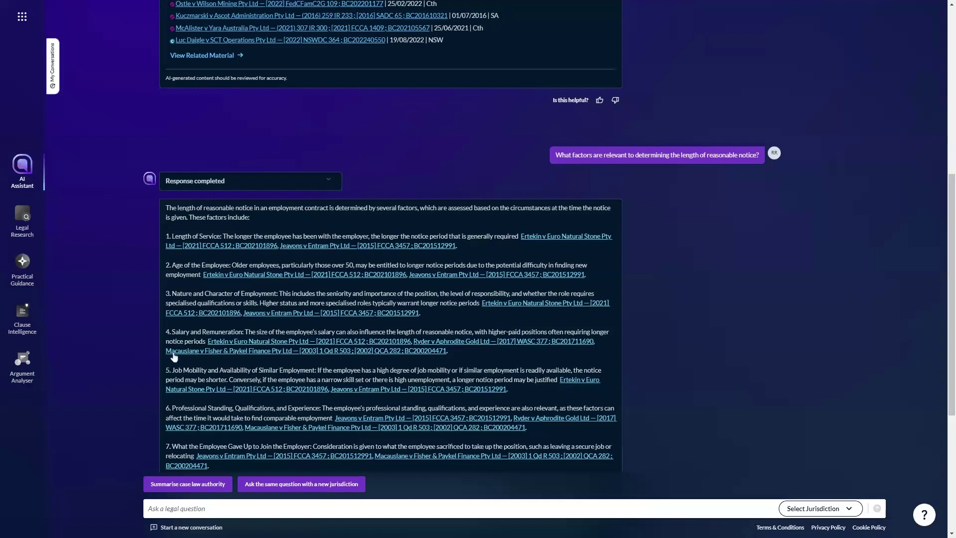
pyautogui.scroll(1, 141, 339)
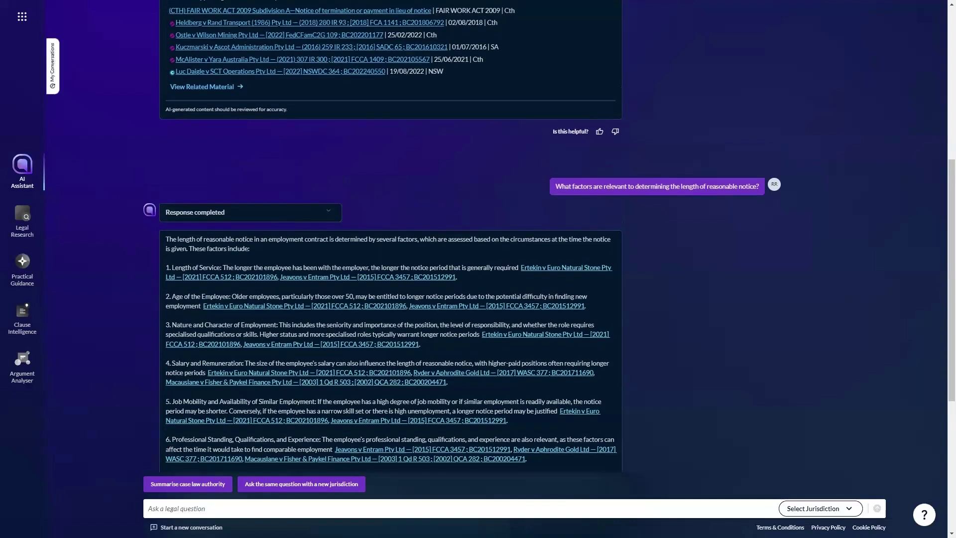
# In a new Generate a draft conversation, request an opinion letter on AAW's A$20M unsecured NSW loan.
pyautogui.click(189, 527)
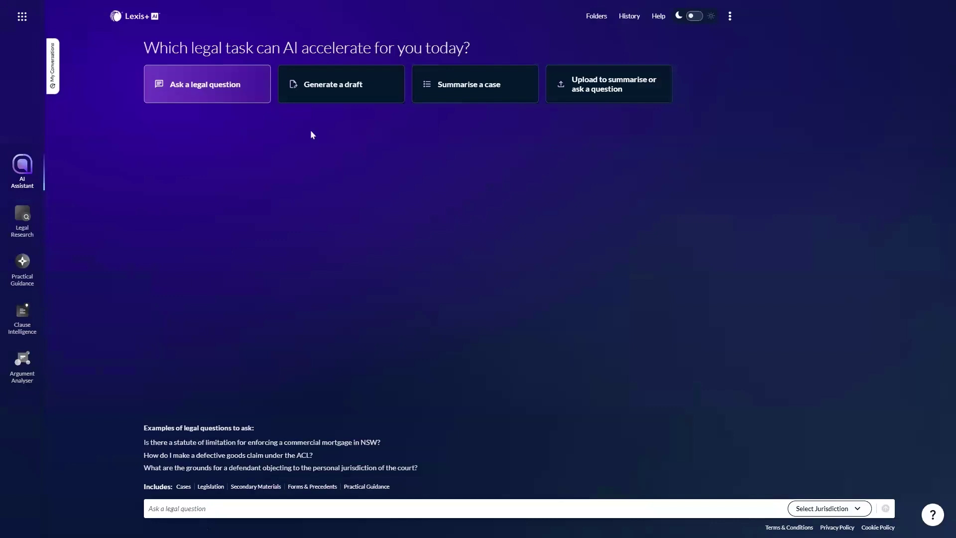
pyautogui.click(324, 93)
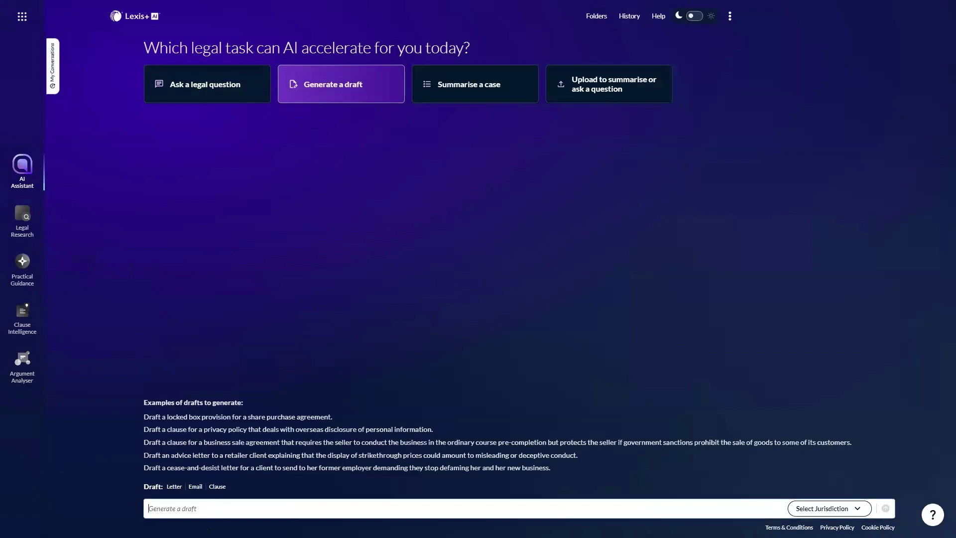
pyautogui.write('Draft opinion letter for our client Awesome Aussie Widgets Pty Ltd (AAW) re proposed A$20M unsecured loan facility with Cash Flow Bank. AAW is Australian proprietary company incorporated in New South Wales. Facility under bilateral agreement governed by NSW law. AAW sole borrower, no guarantors/security. Include assumptions/qualifications per market practice and guidance from the BFSLA.')
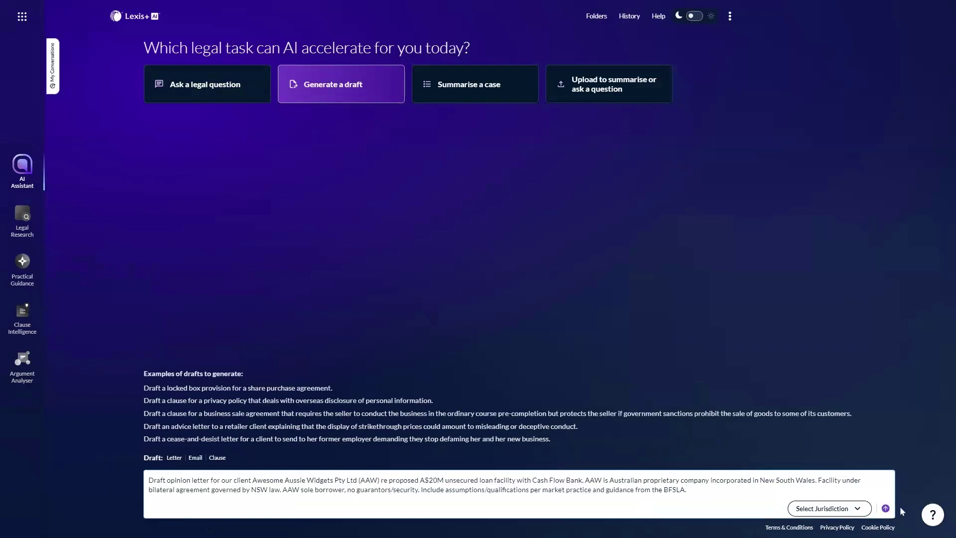
pyautogui.click(885, 508)
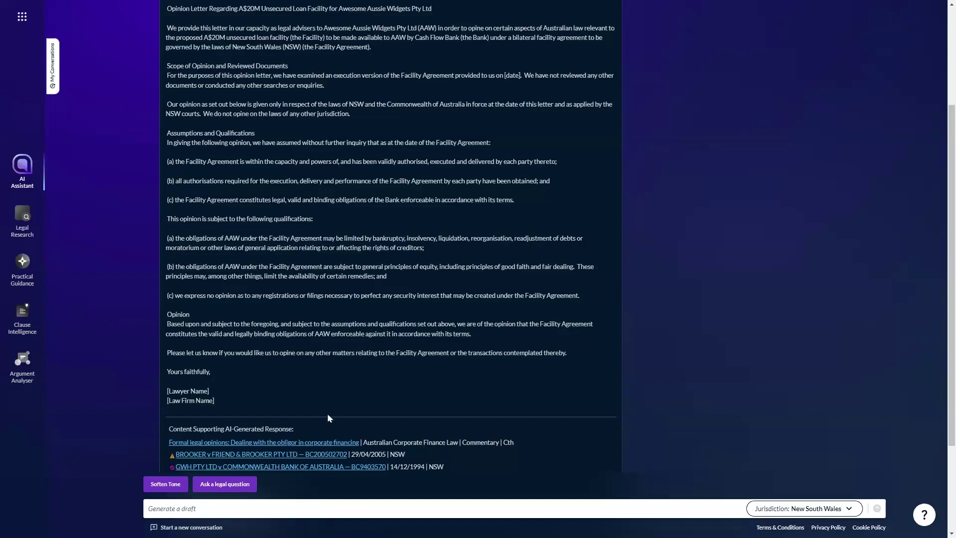
# Open the commentary 'Formal legal opinions: Dealing with the obligor in corporate financing' from the supporting sources.
pyautogui.click(317, 443)
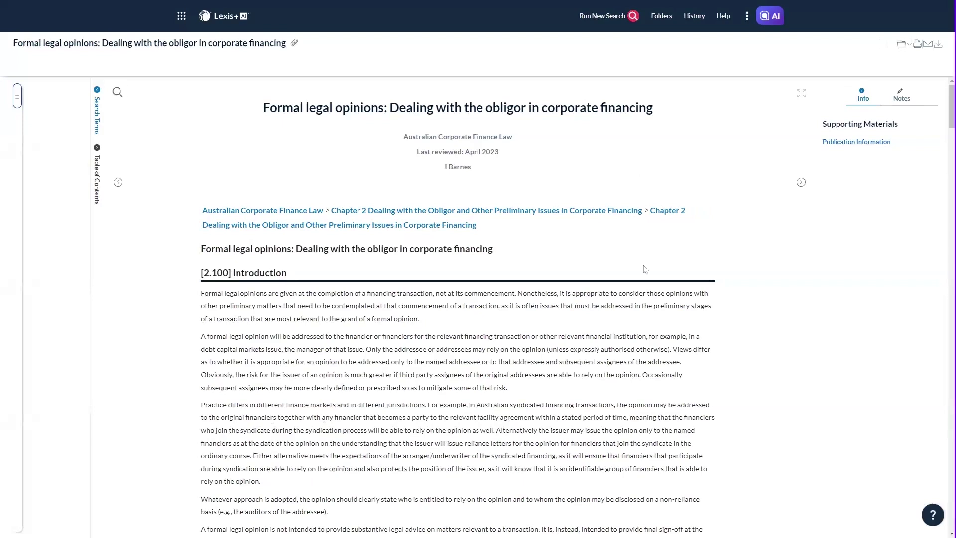
pyautogui.scroll(-1, 646, 269)
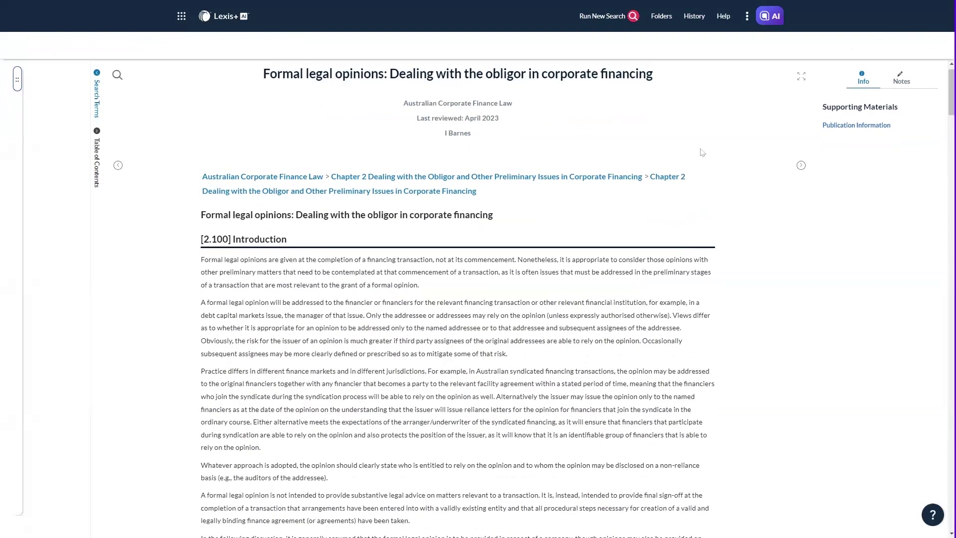
pyautogui.click(768, 19)
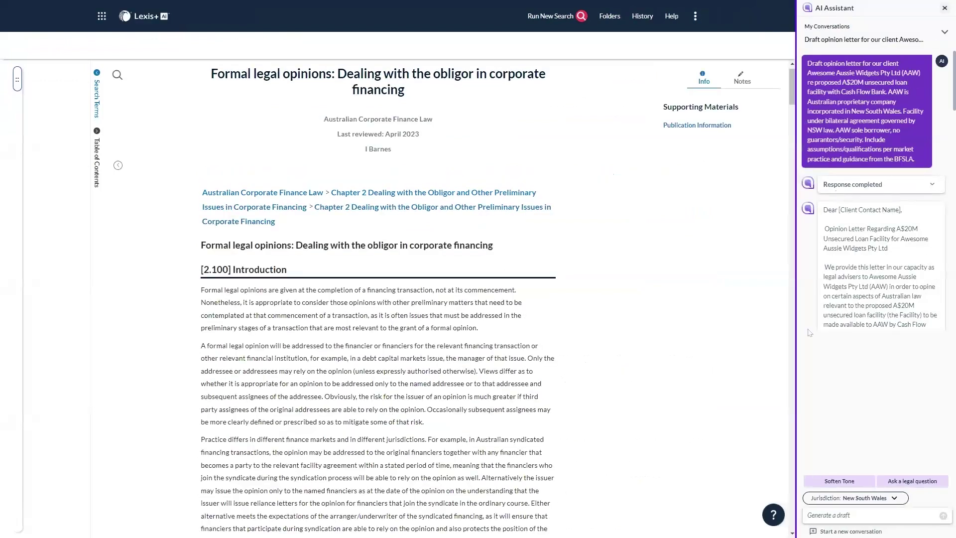
pyautogui.scroll(-3, 519, 460)
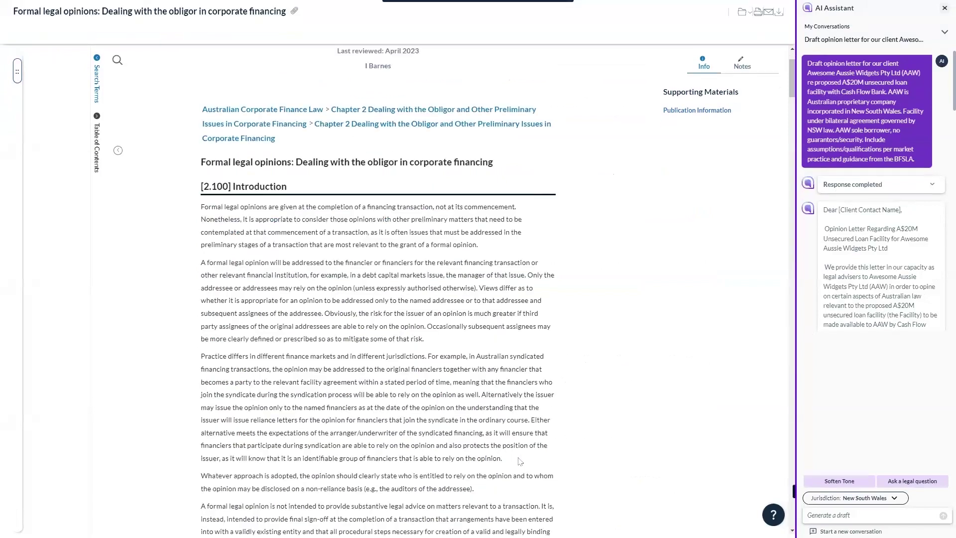
pyautogui.scroll(-1, 520, 461)
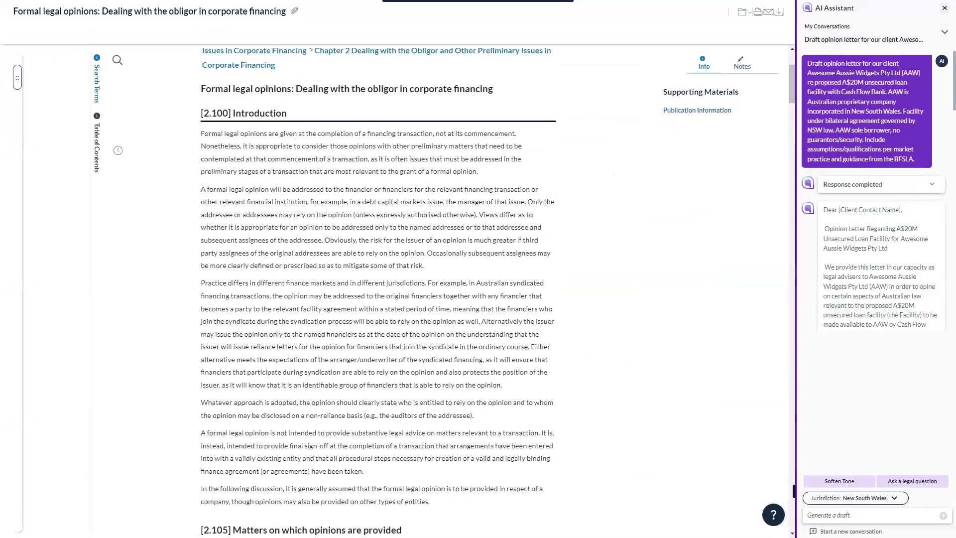
pyautogui.click(945, 8)
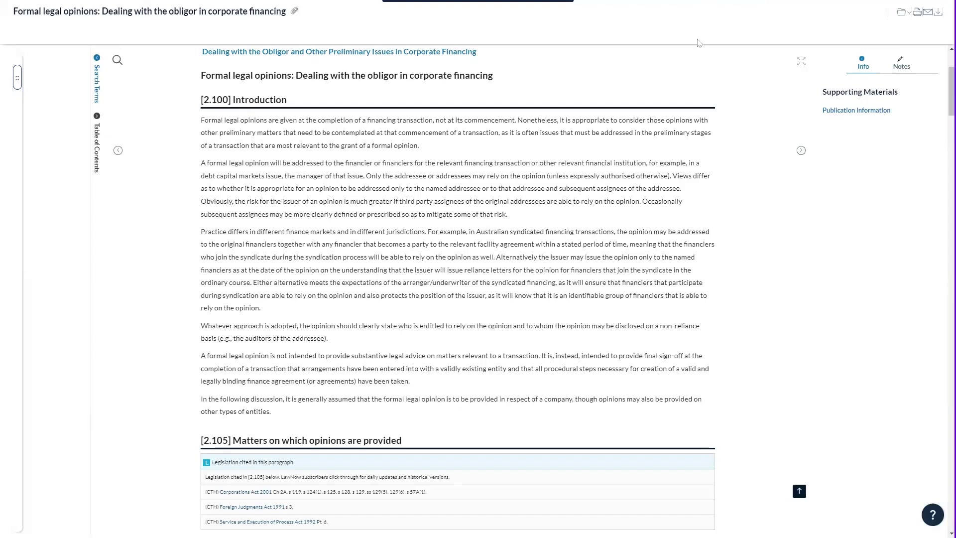
pyautogui.scroll(1, 459, 292)
pyautogui.scroll(3, 458, 292)
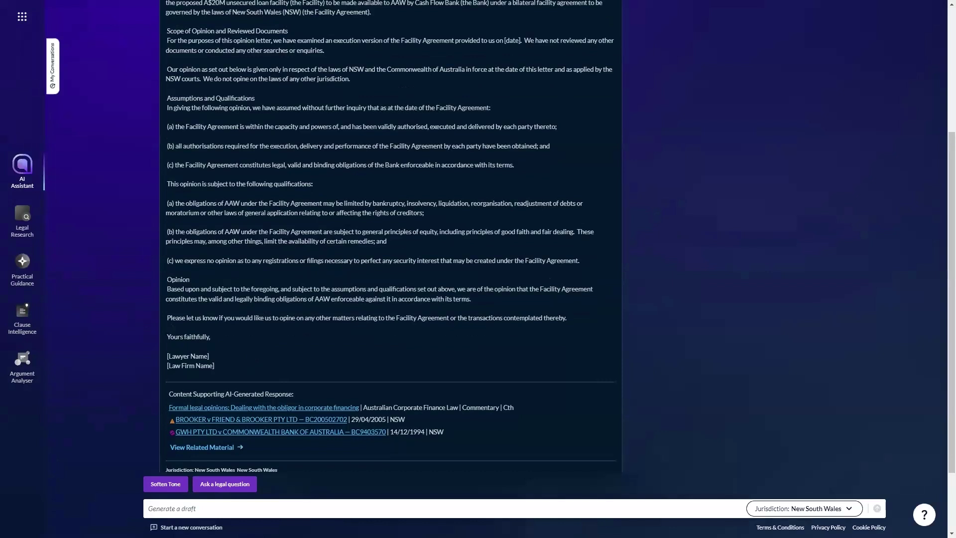
# Scroll through the drafted AAW opinion letter back up to its heading.
pyautogui.scroll(-2, 355, 313)
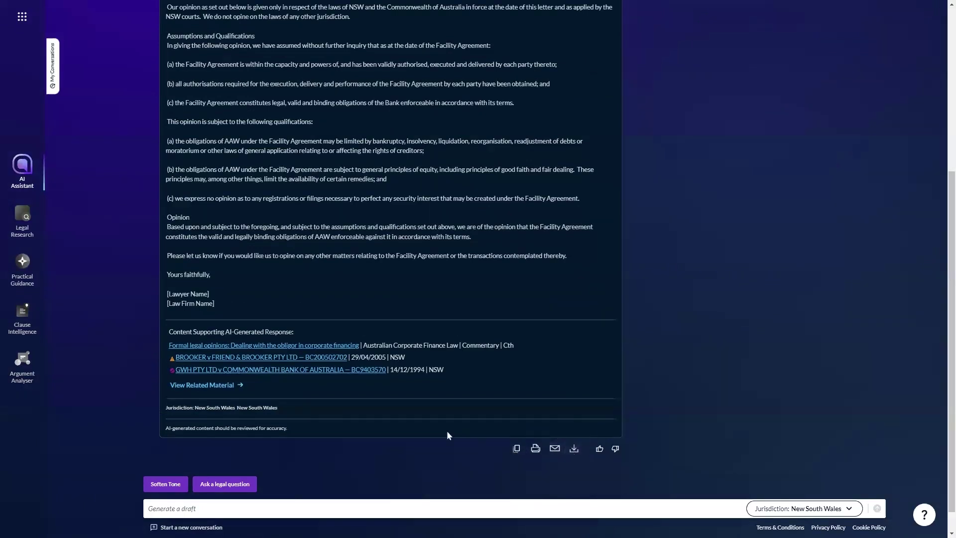
pyautogui.scroll(3, 446, 431)
pyautogui.scroll(2, 446, 432)
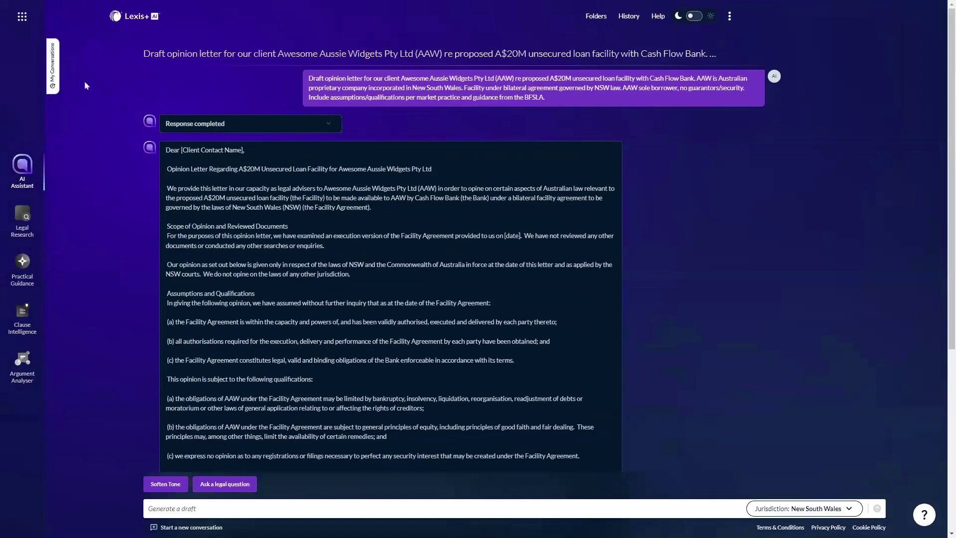
# In a new Summarise a case conversation, request a summary of [2023] FCAFC 51.
pyautogui.click(207, 530)
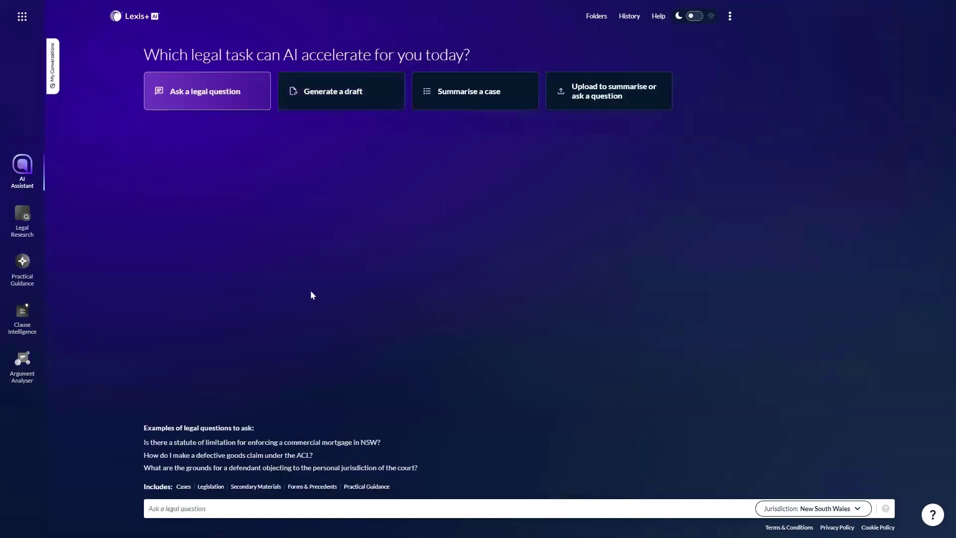
pyautogui.click(433, 93)
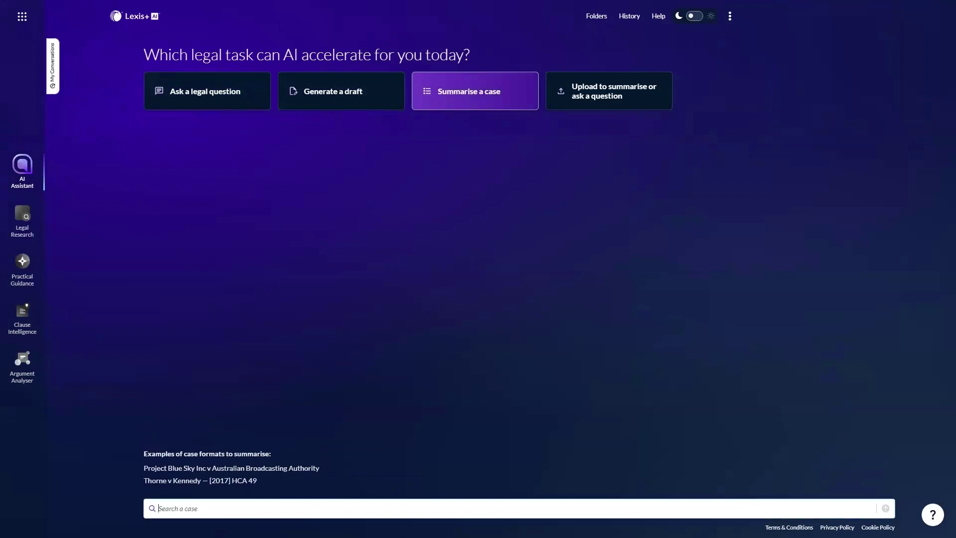
pyautogui.write('[2023] FCAFC 51')
pyautogui.click(886, 509)
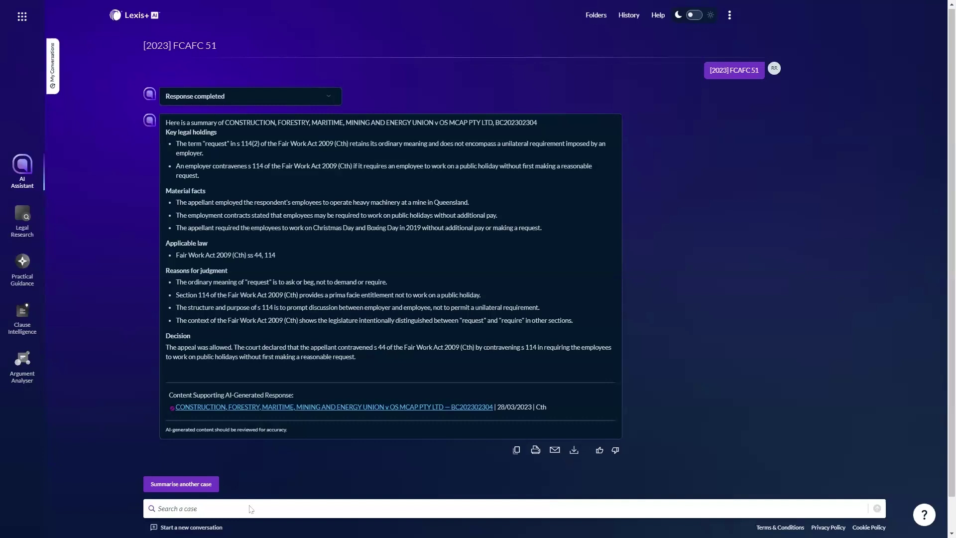
# In a new conversation, upload the 7-page Rugby League submissions PDF.
pyautogui.click(191, 527)
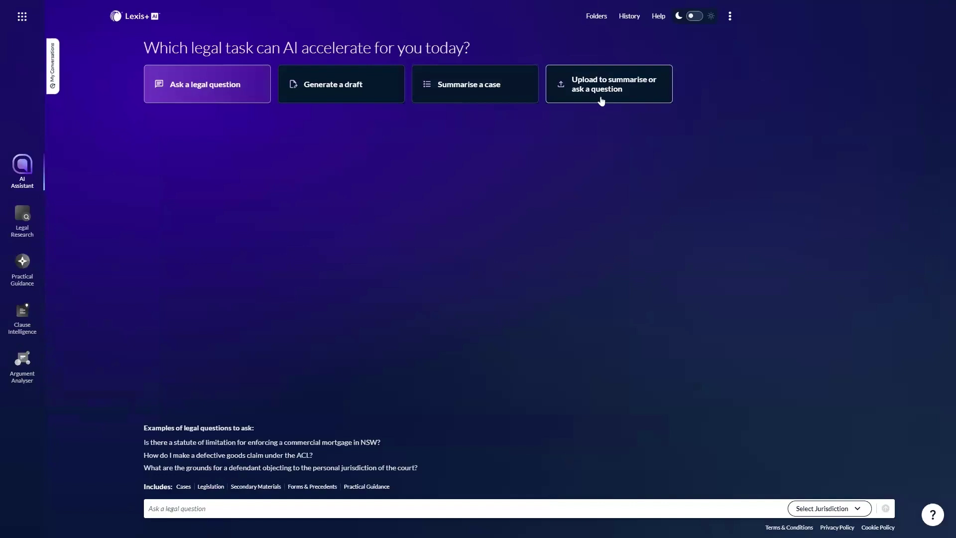
pyautogui.click(600, 99)
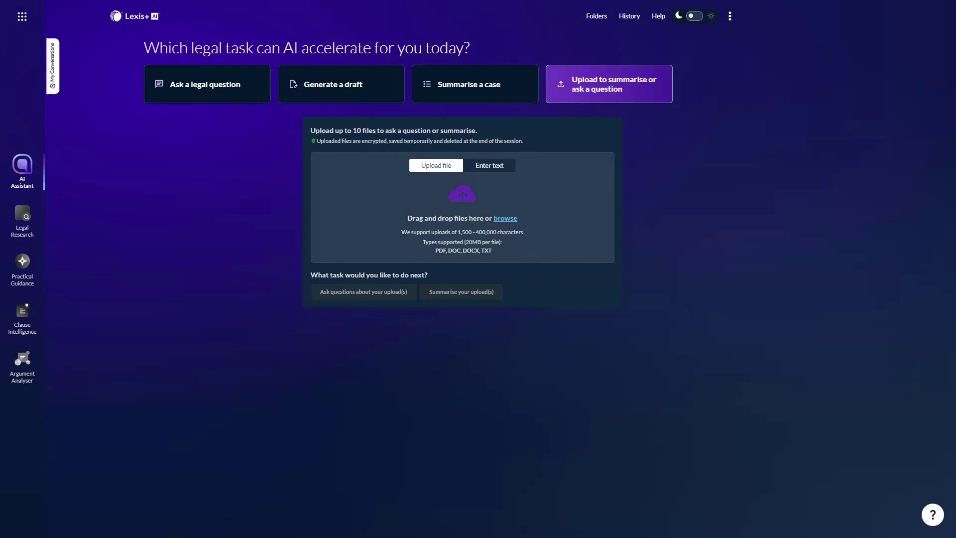
pyautogui.click(513, 222)
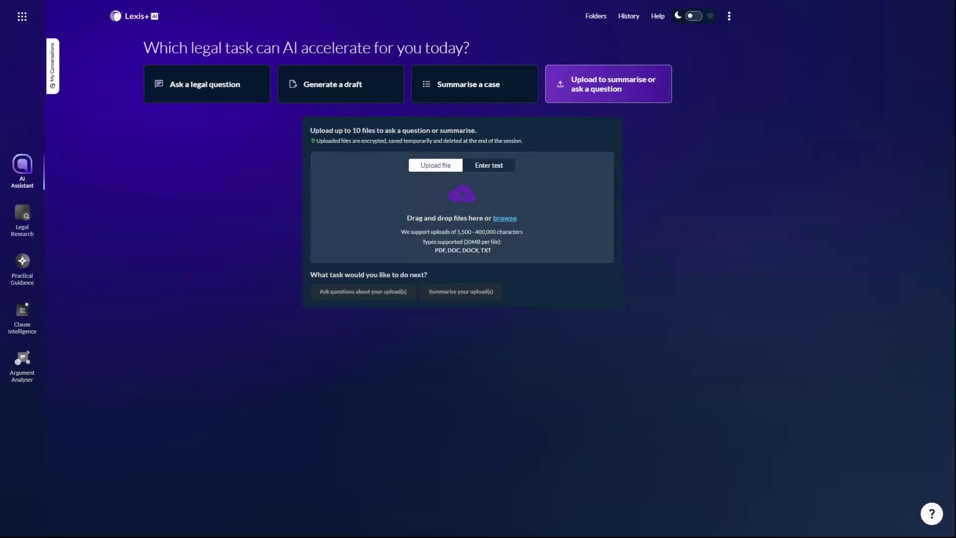
pyautogui.press('Return')
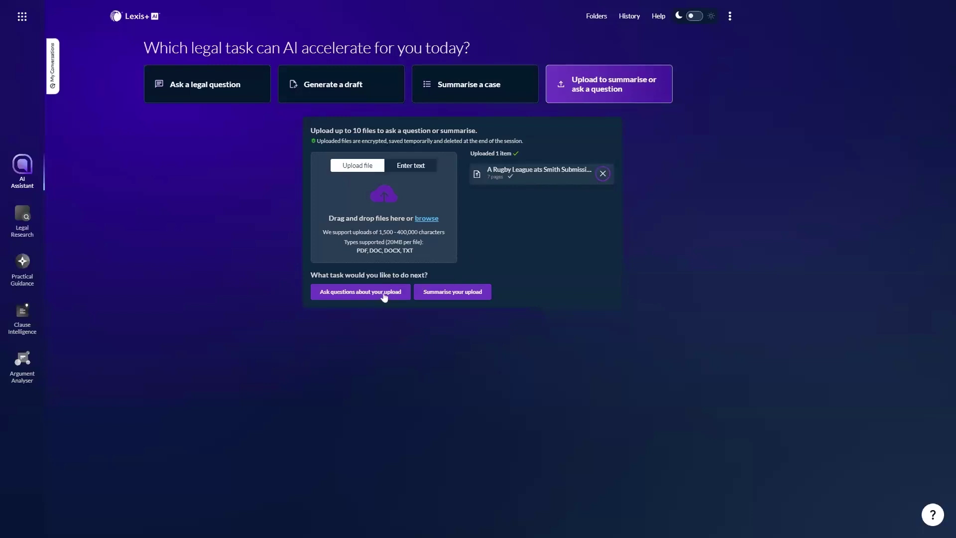
# Generate the 359-word summary of the uploaded submissions, concluding leave should be dismissed with costs.
pyautogui.click(450, 294)
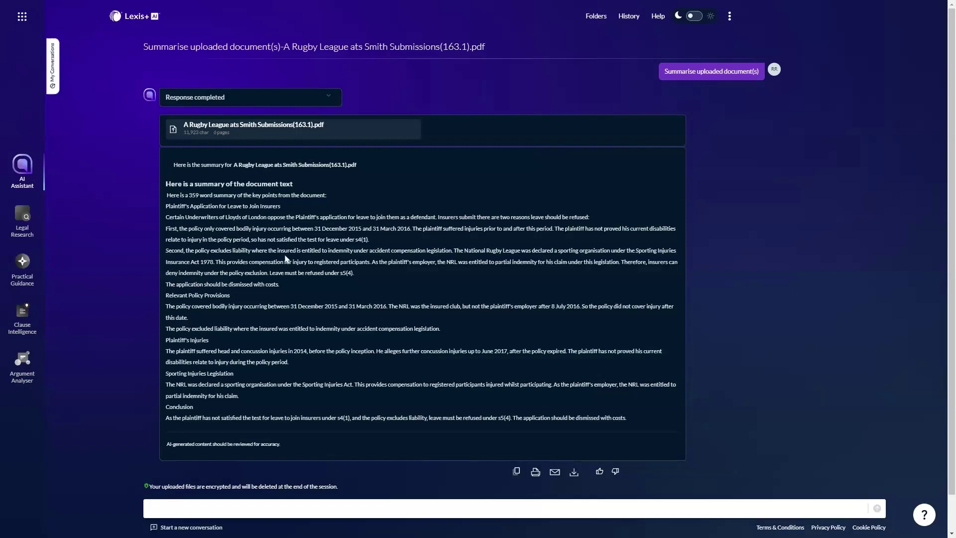
pyautogui.scroll(-1, 438, 316)
pyautogui.scroll(1, 423, 307)
pyautogui.scroll(-1, 340, 475)
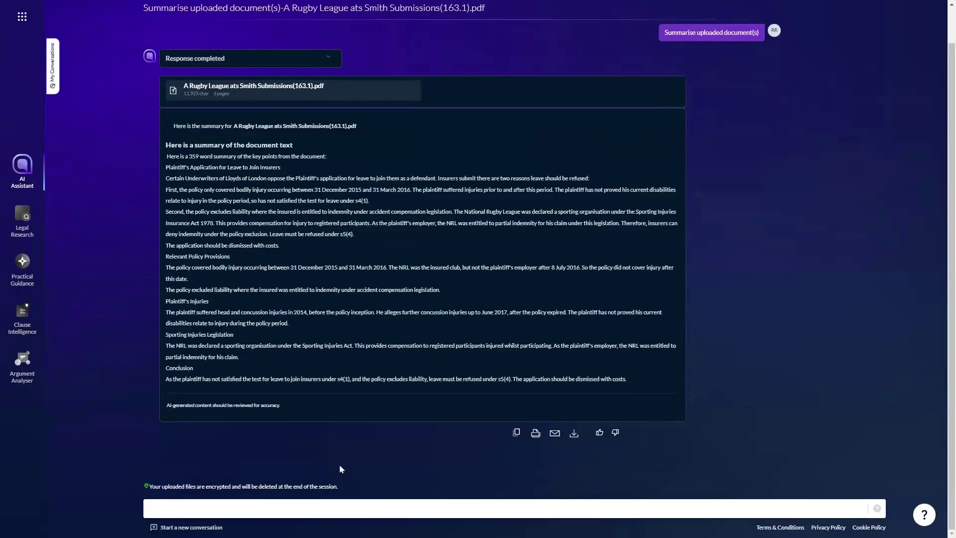
# In a new conversation, upload the App (14-page) and Res (17-page) submission PDFs together.
pyautogui.click(175, 528)
pyautogui.click(589, 97)
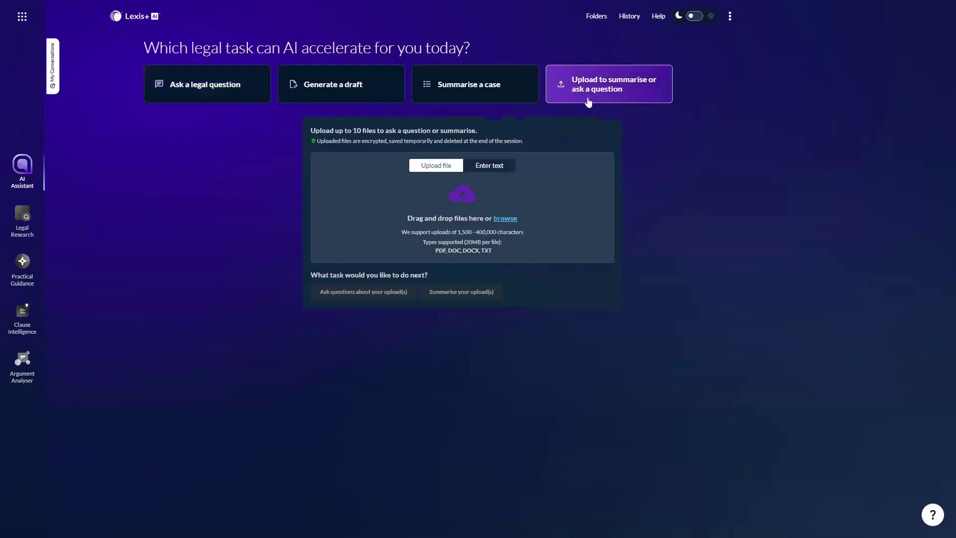
pyautogui.click(506, 220)
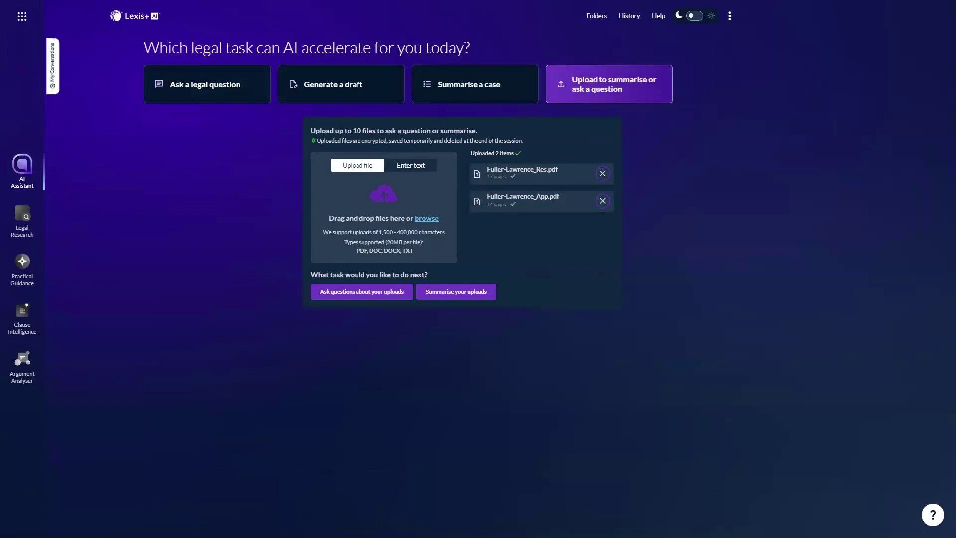
# Ask both uploaded submissions how each party argues the Corrective Services direction is a decision under an enactment.
pyautogui.click(358, 293)
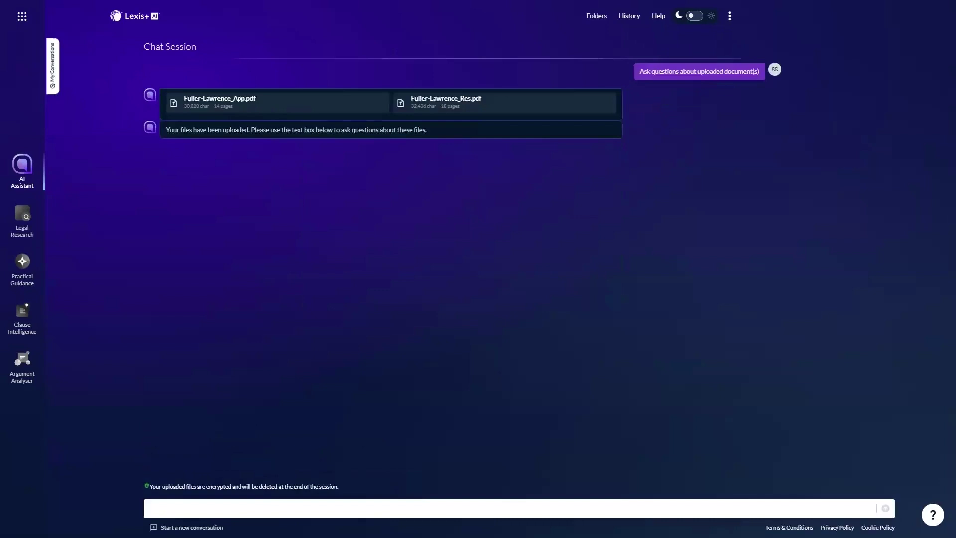
pyautogui.click(167, 508)
pyautogui.write("Compare each party's arguments on whether a direction given by a Corrective Services Officer to a prisoner who is the subject of a supervision order under the Dangerous Prisoners (Sexual Offenders) Act 2003 (Qld) is a decision made under an enactment")
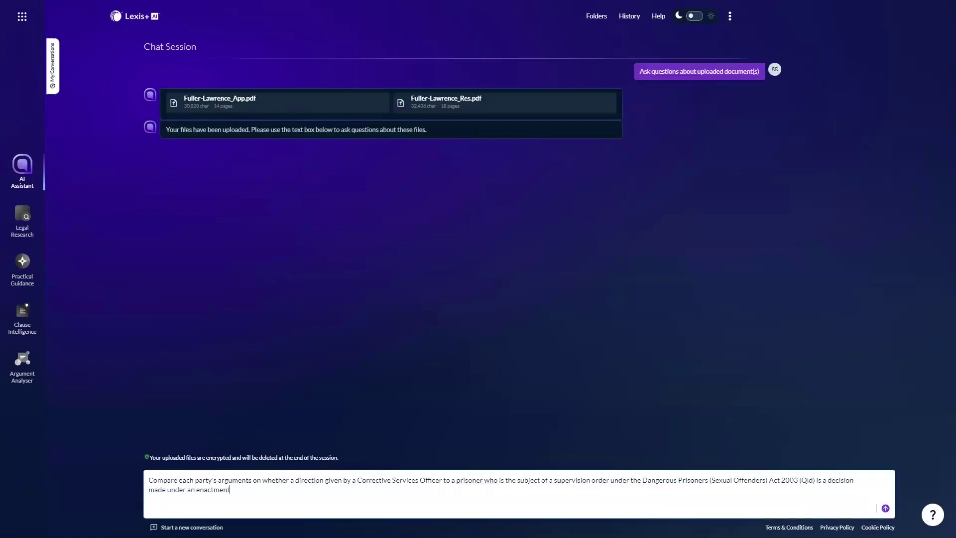
pyautogui.click(886, 508)
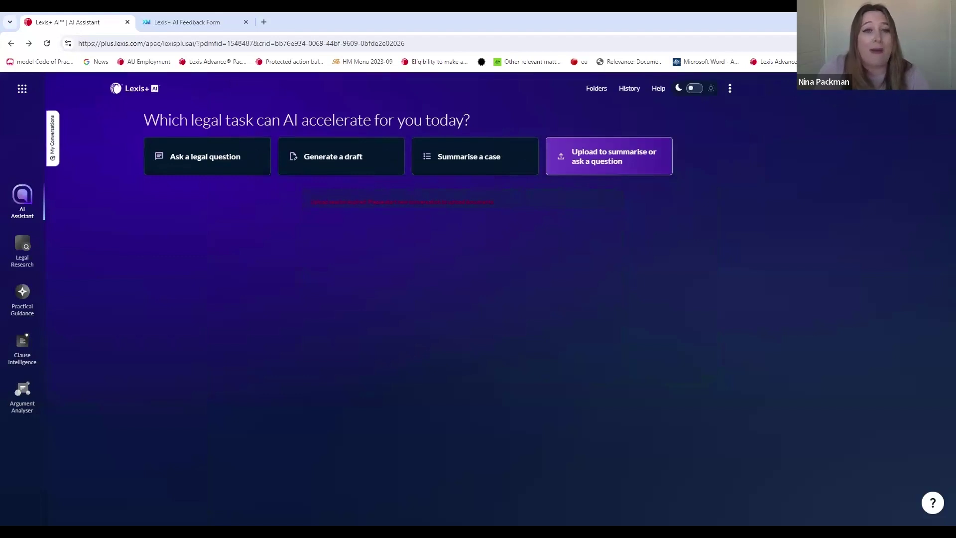
pyautogui.click(194, 168)
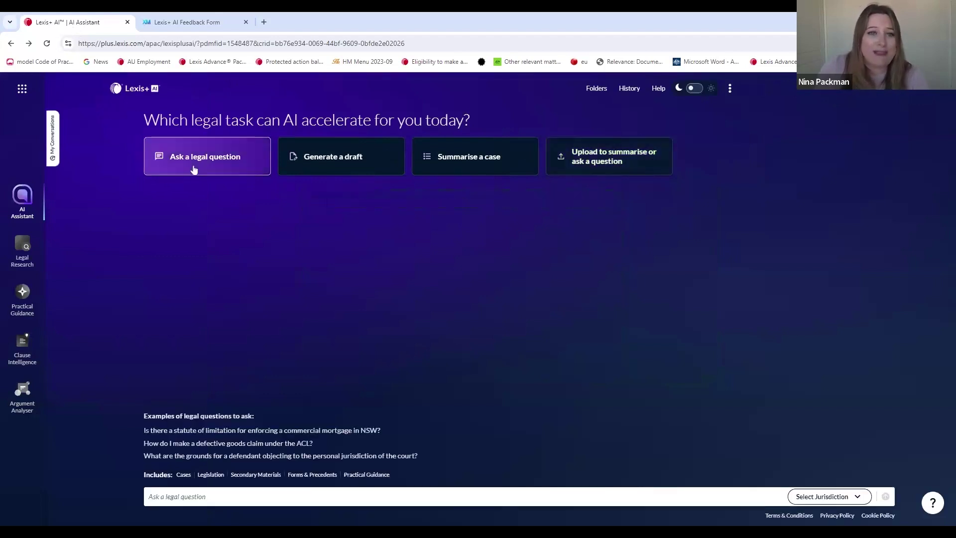